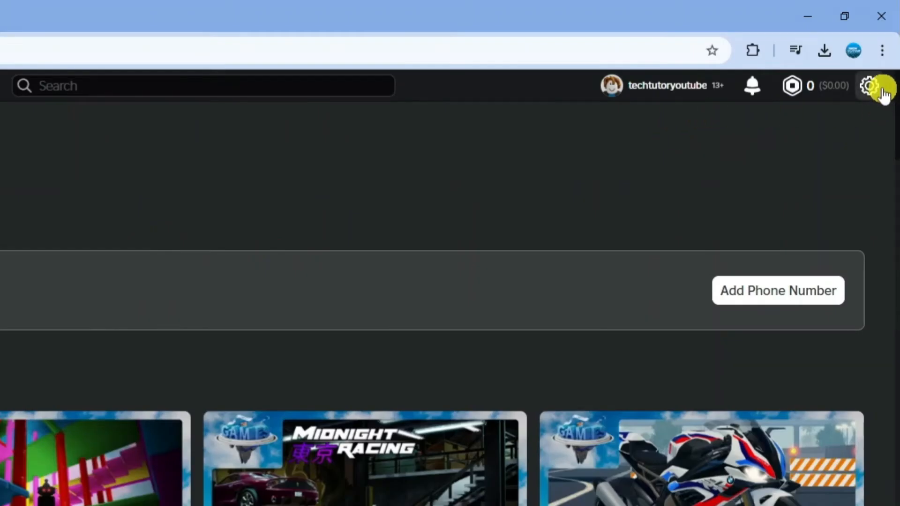
- Go to the My Settings page, Account Info, from the gear menu
{"action": "left_click", "coordinate": [872, 85]}
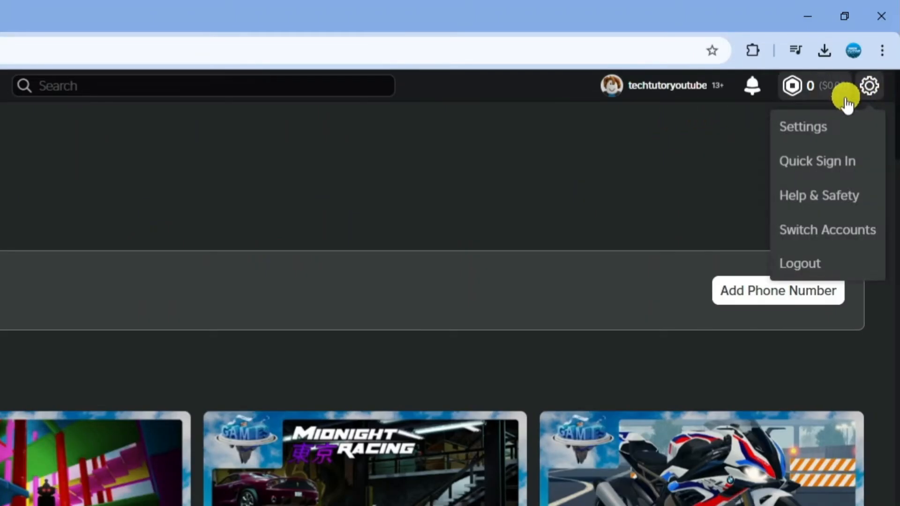
{"action": "left_click", "coordinate": [822, 125]}
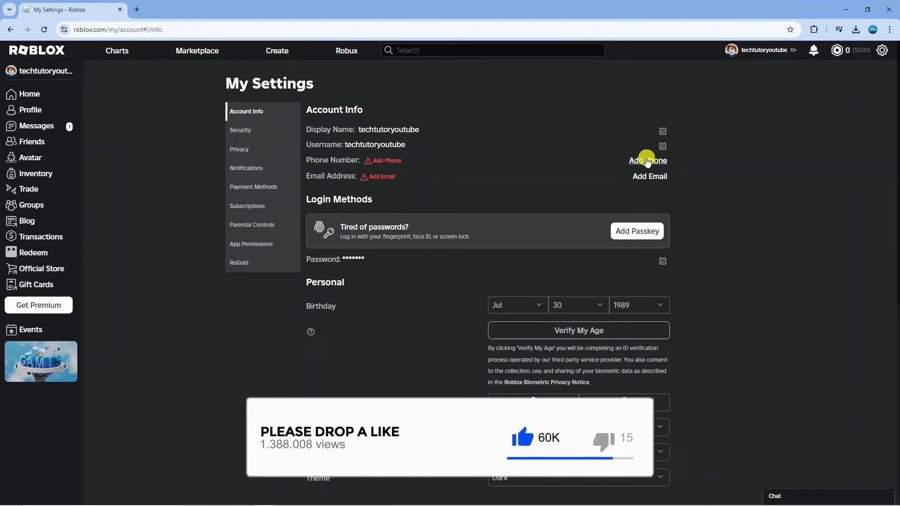
- Begin adding a phone number, filling in a +44 number
{"action": "left_click", "coordinate": [648, 160]}
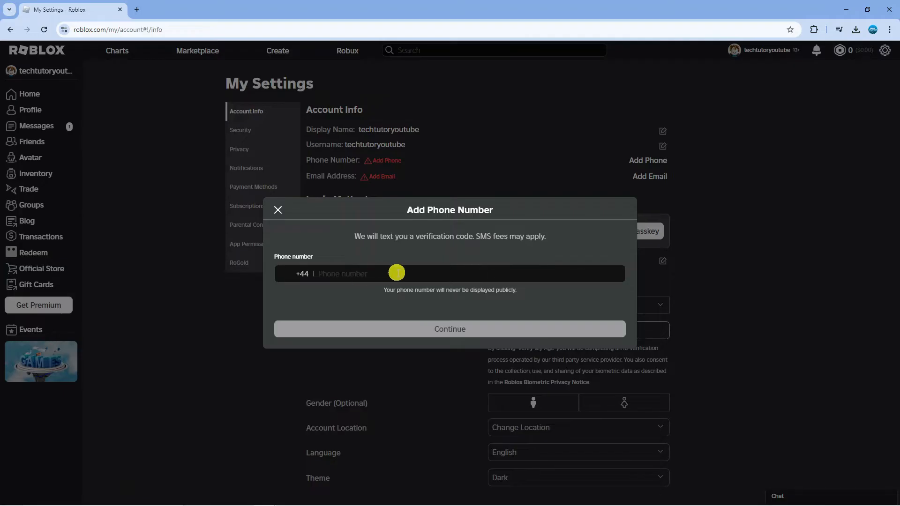
{"action": "type", "text": "[phone number]"}
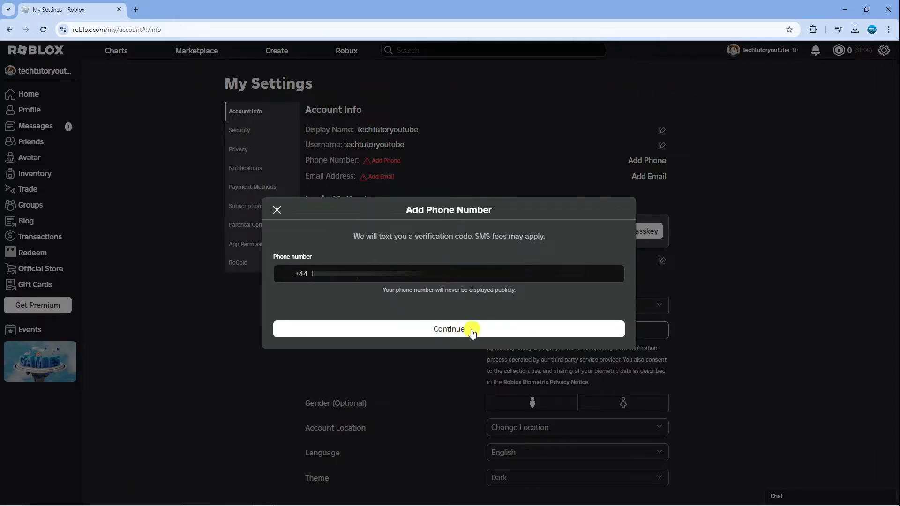
{"action": "left_click", "coordinate": [473, 331]}
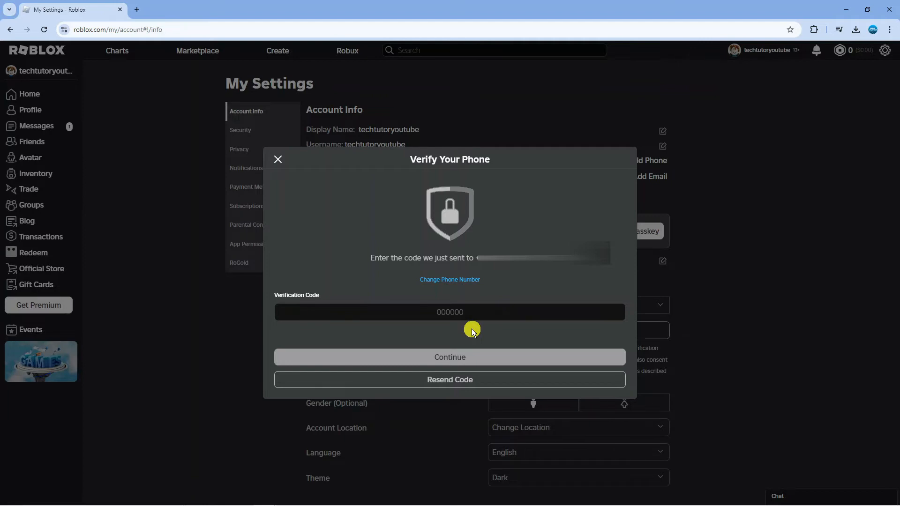
{"action": "left_click", "coordinate": [460, 308]}
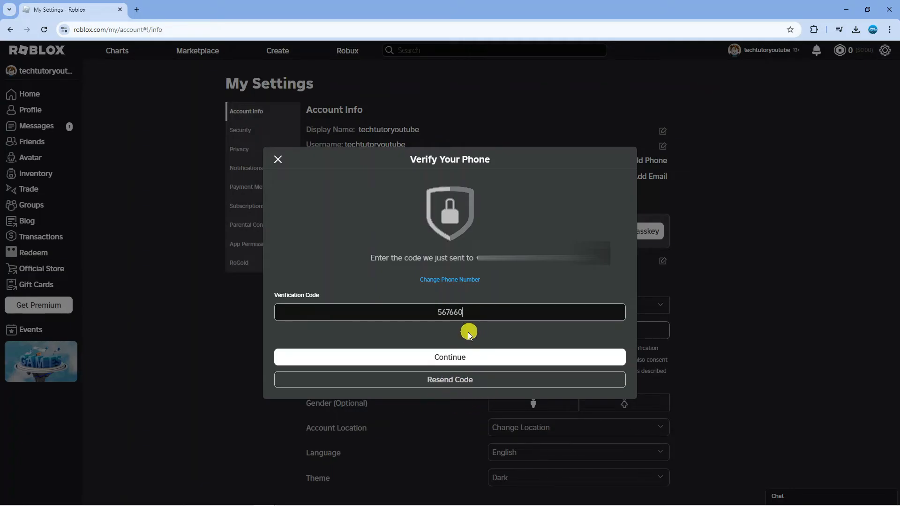
- Verify the code so +44 **** **4534 shows Verified, declining friend recommendations by phone
{"action": "left_click", "coordinate": [467, 356]}
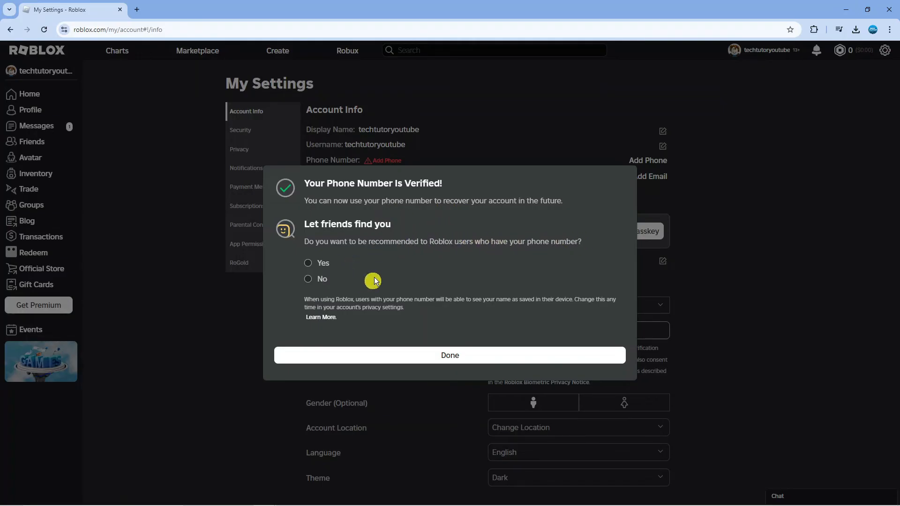
{"action": "left_click", "coordinate": [324, 280]}
{"action": "left_click", "coordinate": [466, 356]}
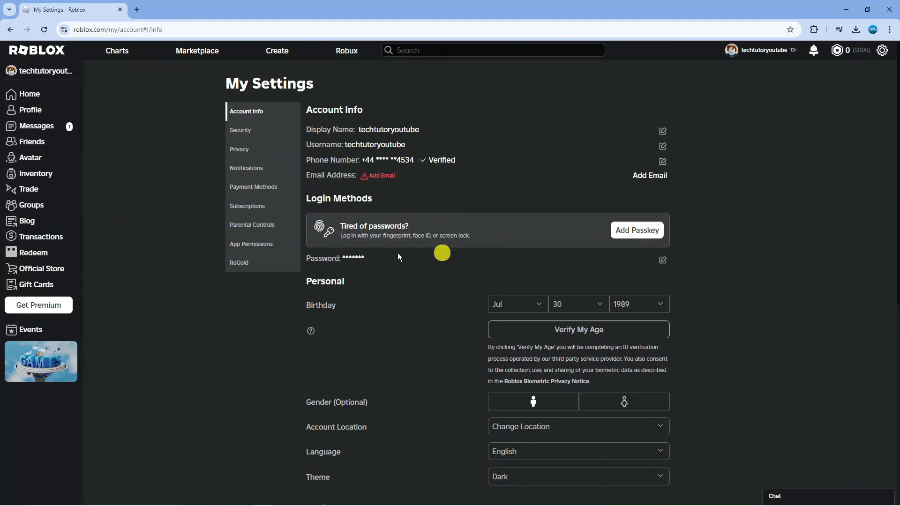